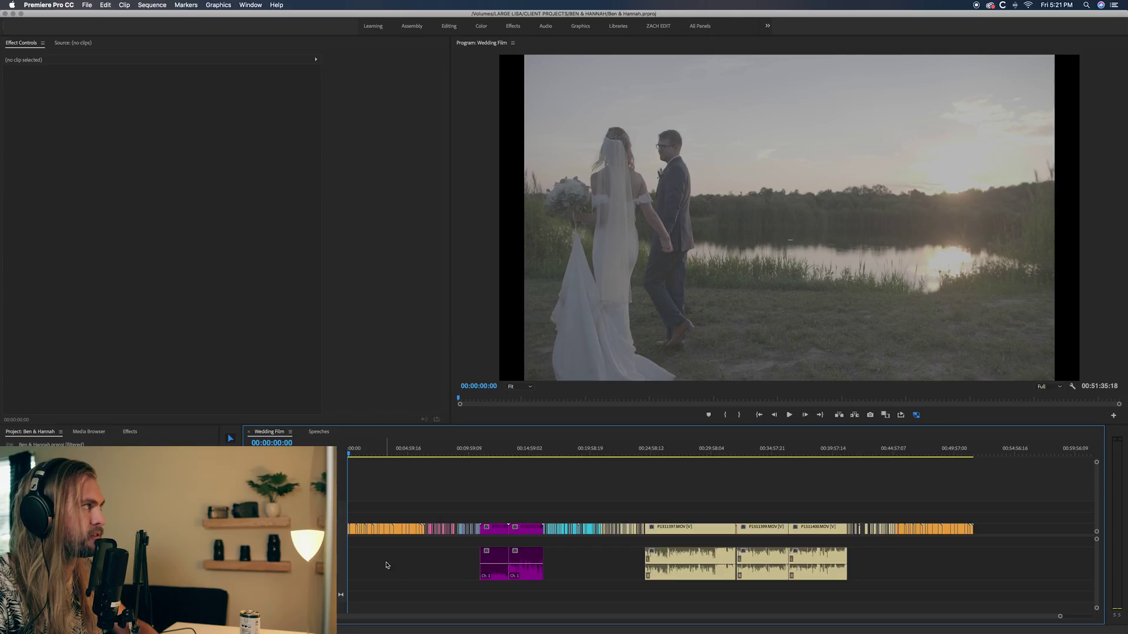
- Turn on Play audio while scrubbing in the Audio preferences
left_click(49, 5)
mouse_move(64, 30)
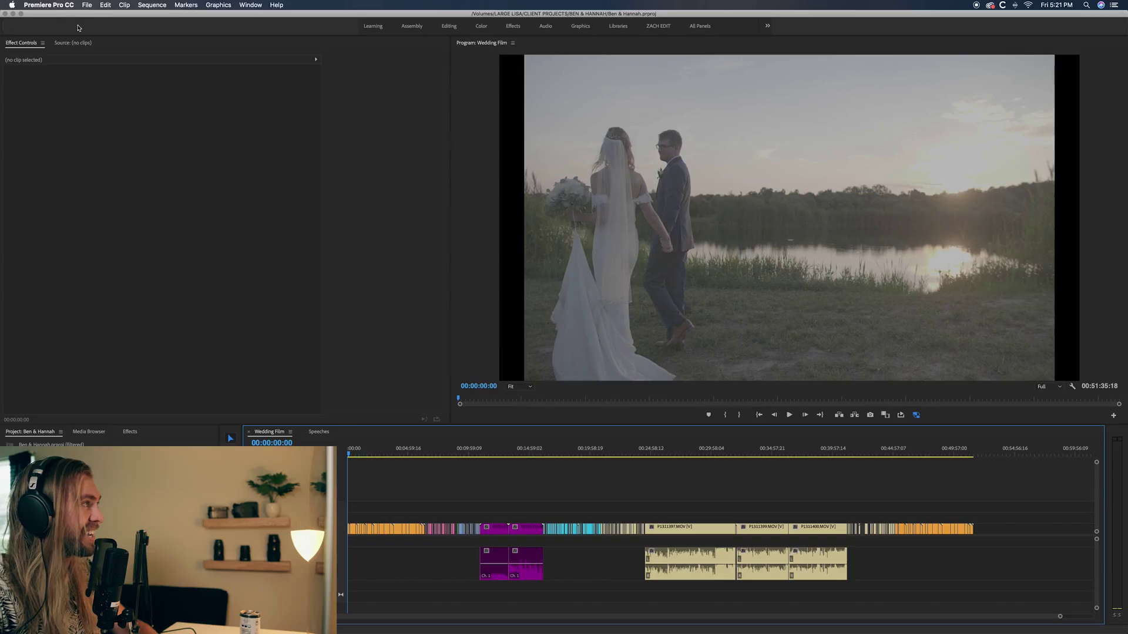
left_click(56, 5)
mouse_move(88, 29)
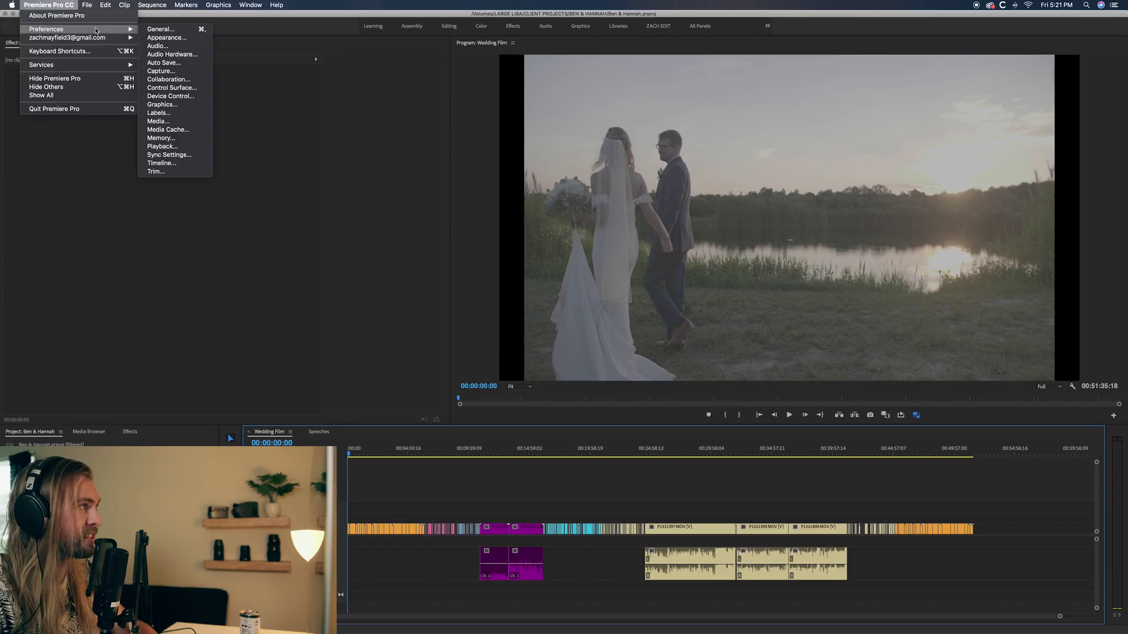
left_click(166, 46)
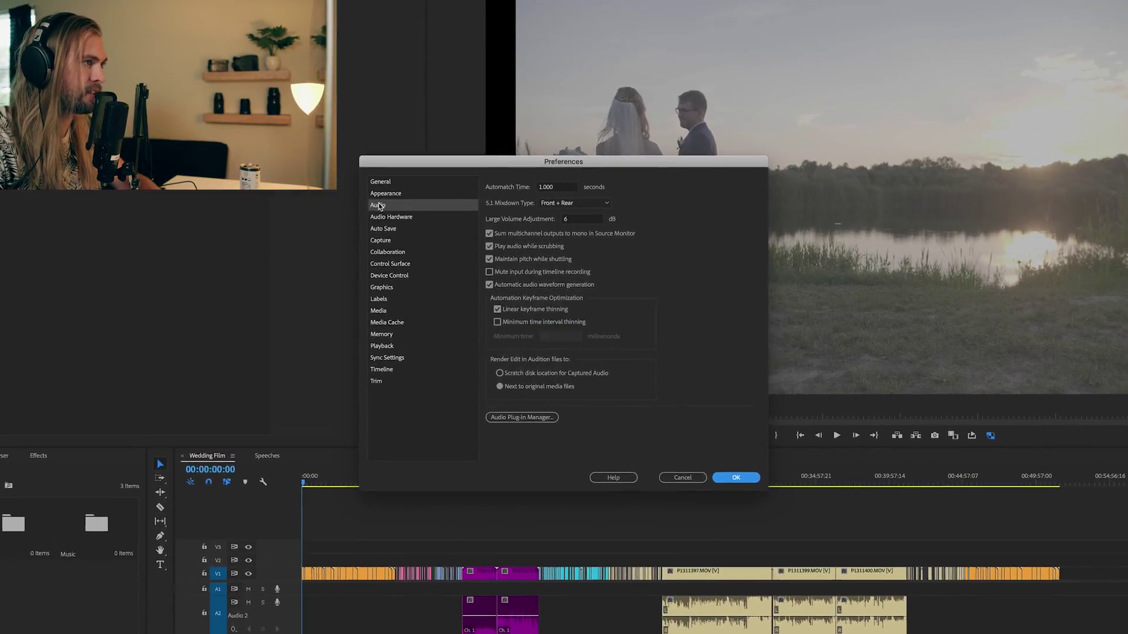
left_click(524, 241)
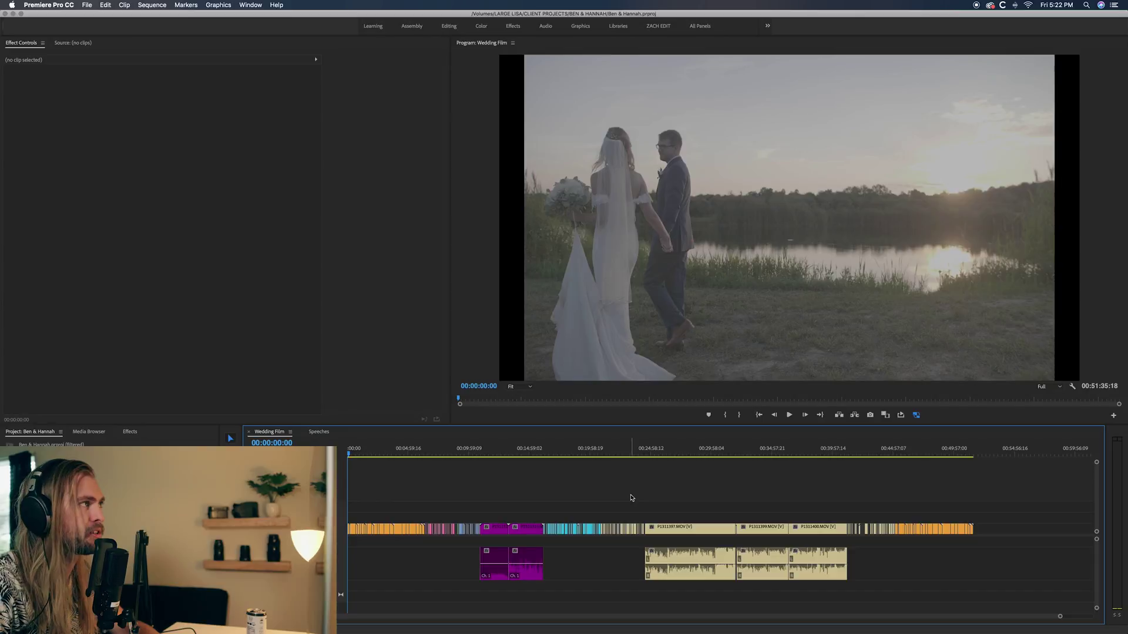
- Show the Audio Meters panel and drag it wider
left_click(162, 5)
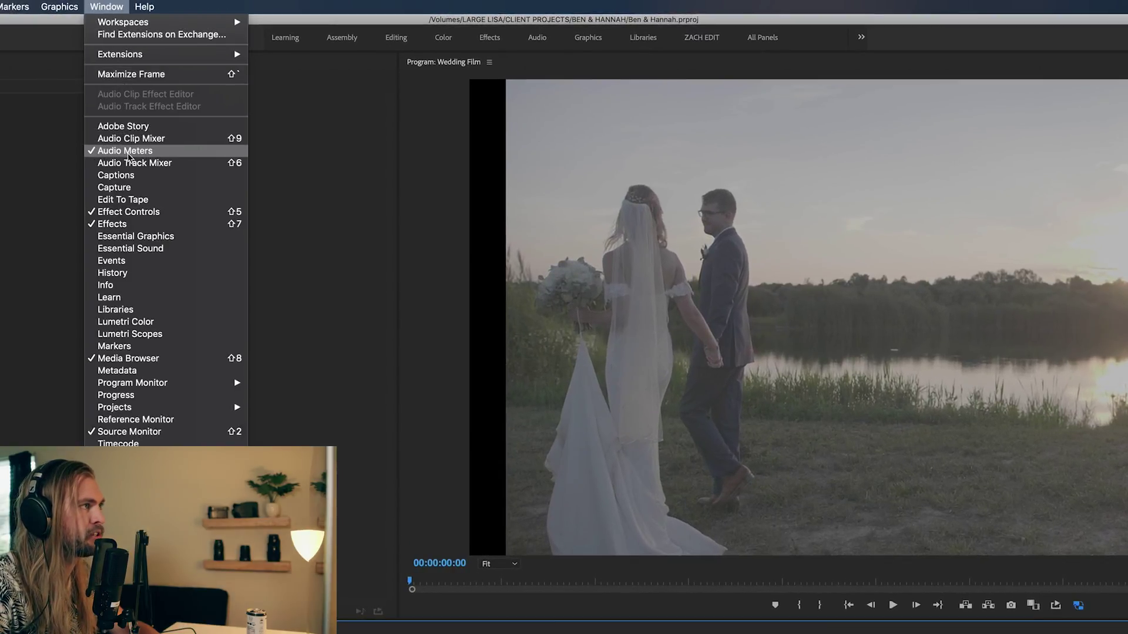
left_click(125, 151)
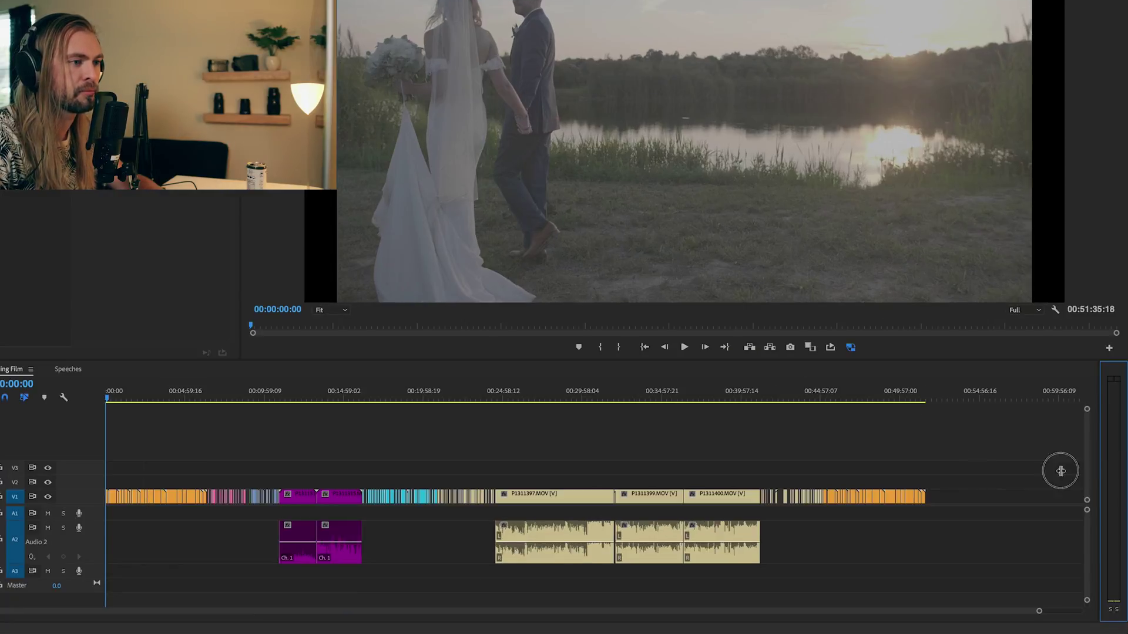
left_click_drag(1061, 471, 742, 487)
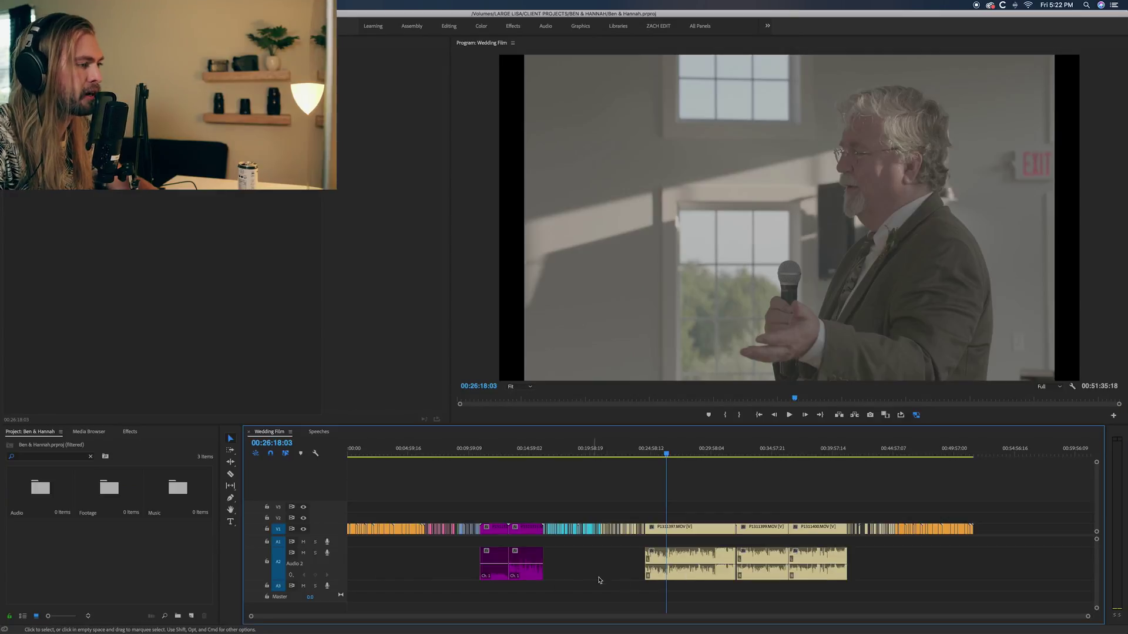
- Expand the Audio 2 track to show waveforms, zoom in, and drag it taller
double_click(327, 564)
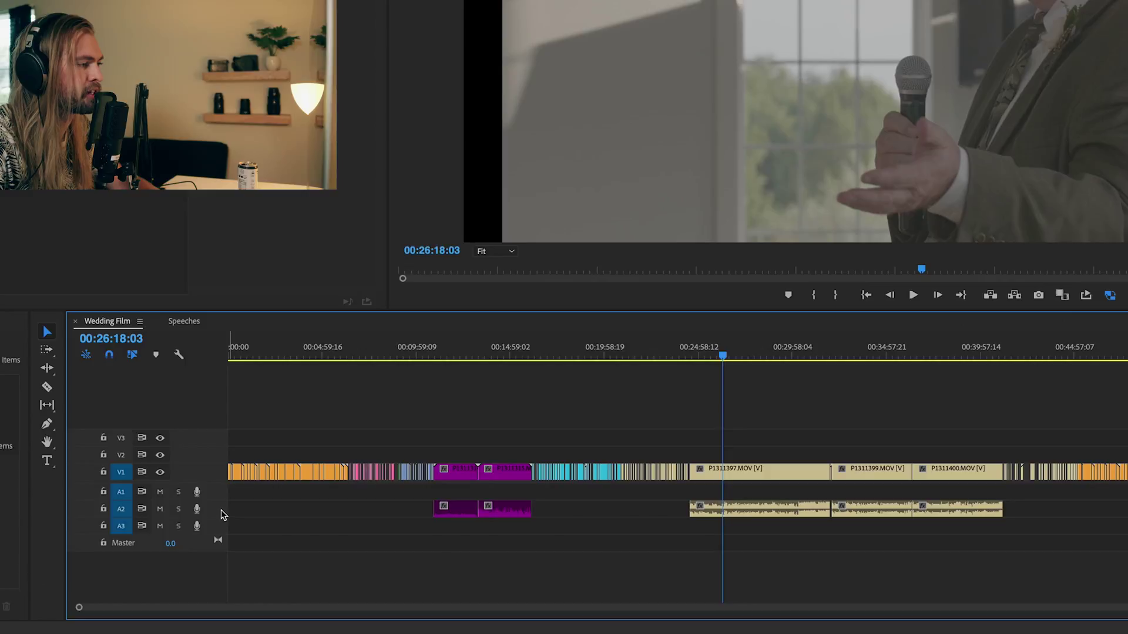
double_click(220, 510)
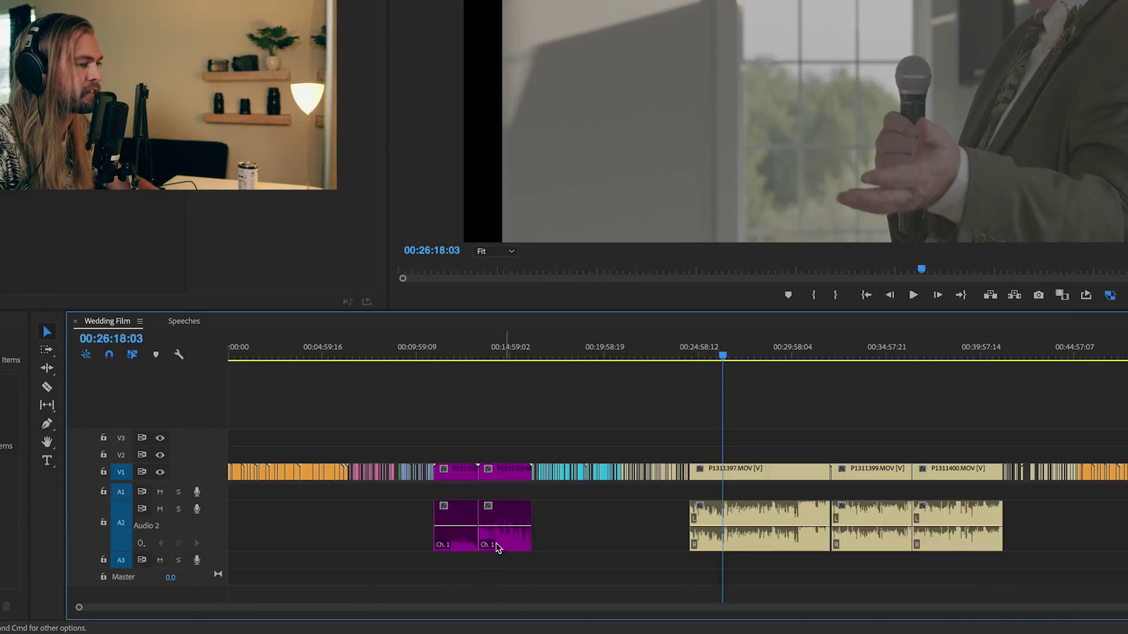
key("equal")
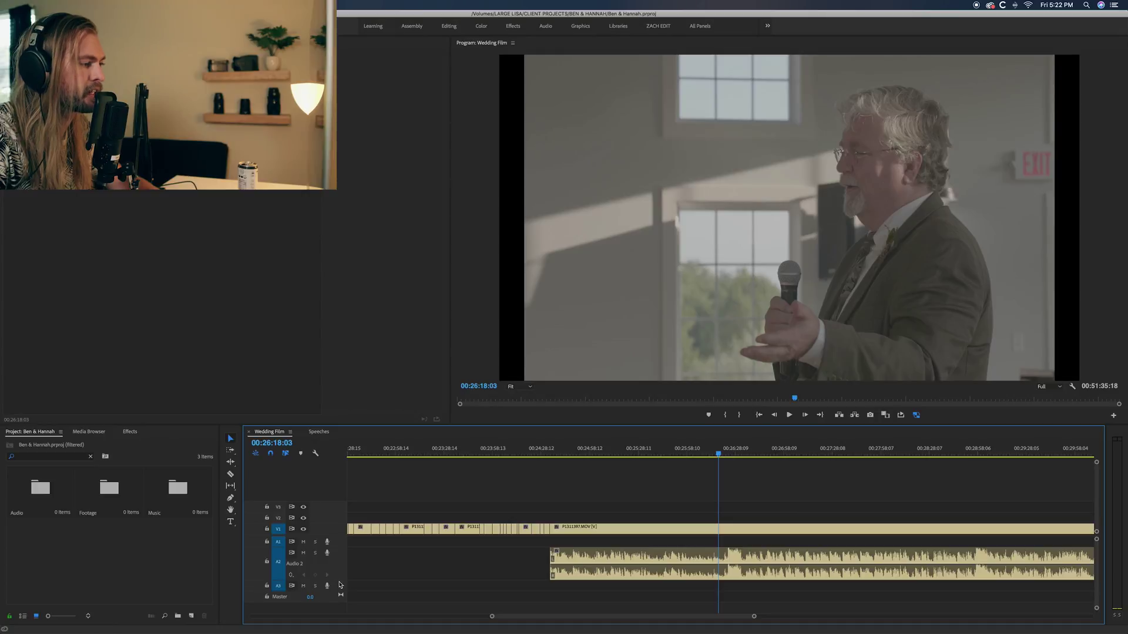
mouse_move(338, 579)
left_mouse_down()
mouse_move(336, 595)
mouse_move(337, 558)
mouse_move(338, 596)
left_mouse_up()
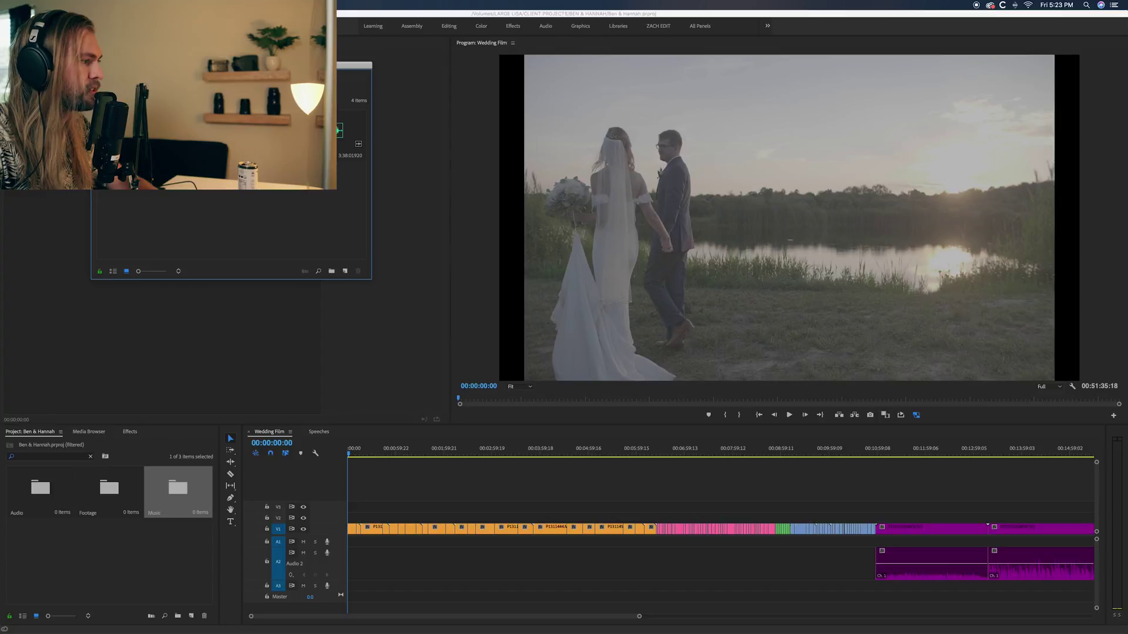
- Place the music file at 00:00 on A2 and play the Wedding Film sequence from the start
left_click_drag(209, 288, 352, 561)
left_click(760, 415)
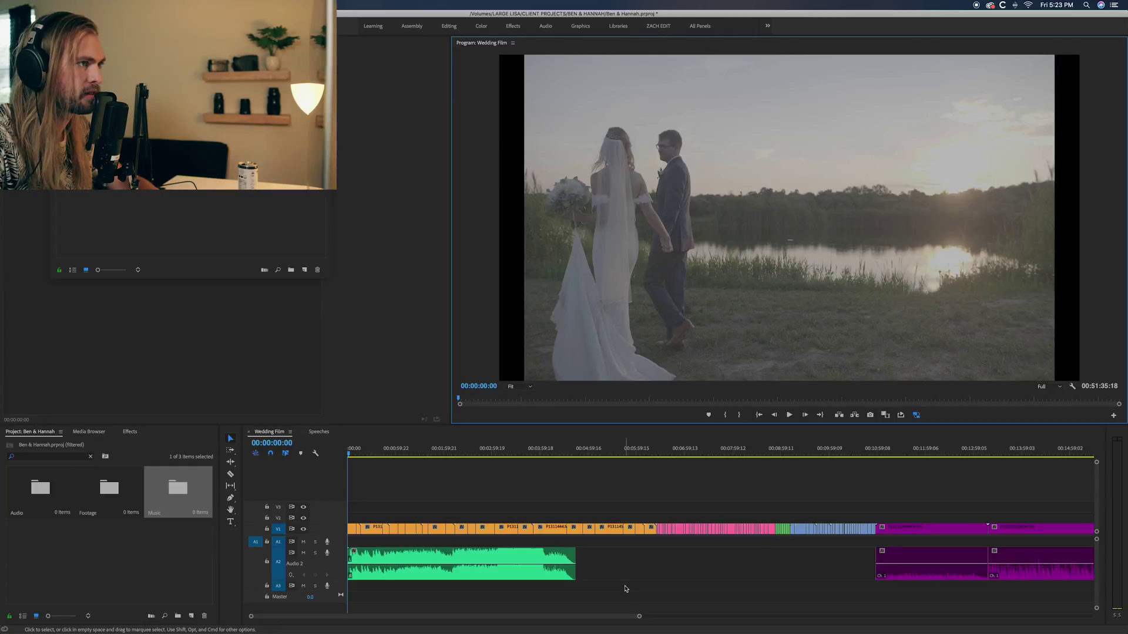
key("space")
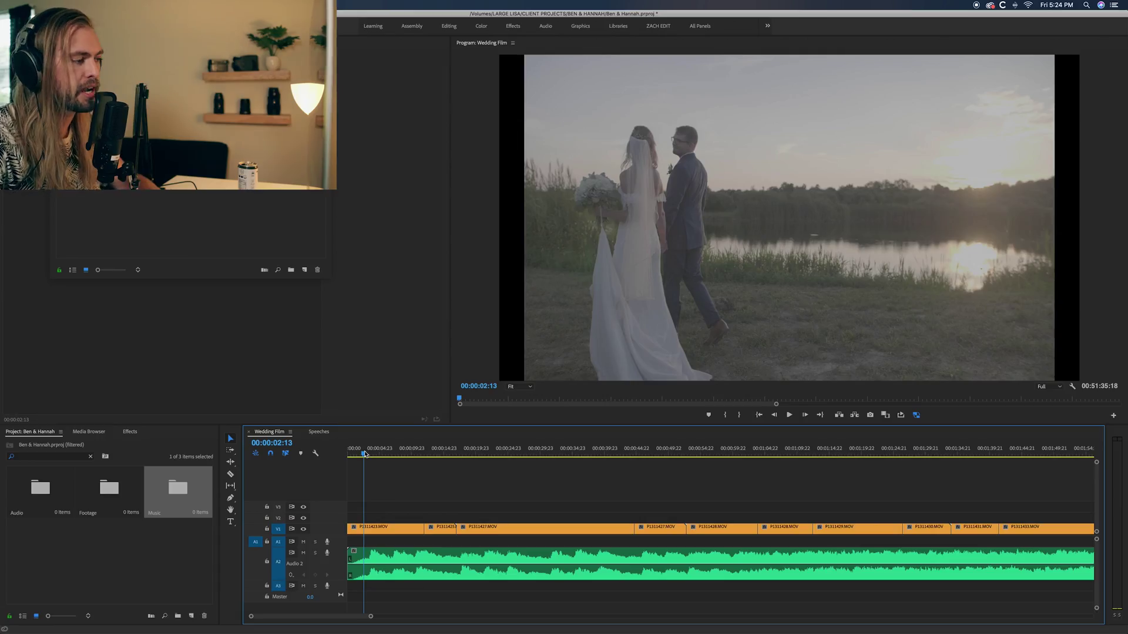
- Razor-cut the first V1 clip on the beat, delete the leading piece, and replay to check
key("space")
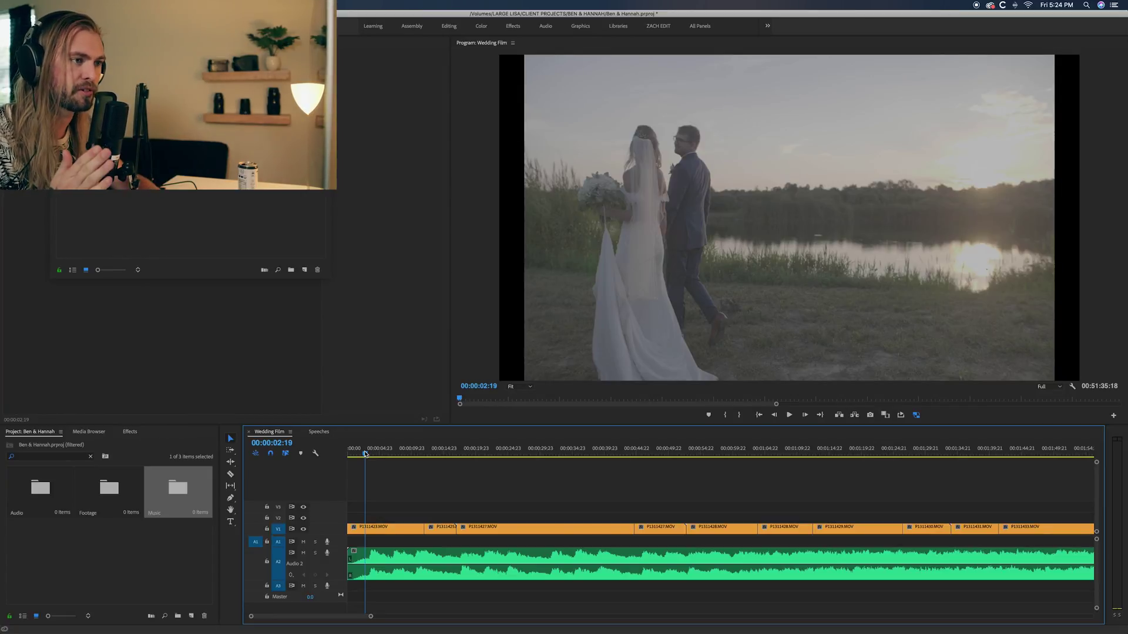
key("space")
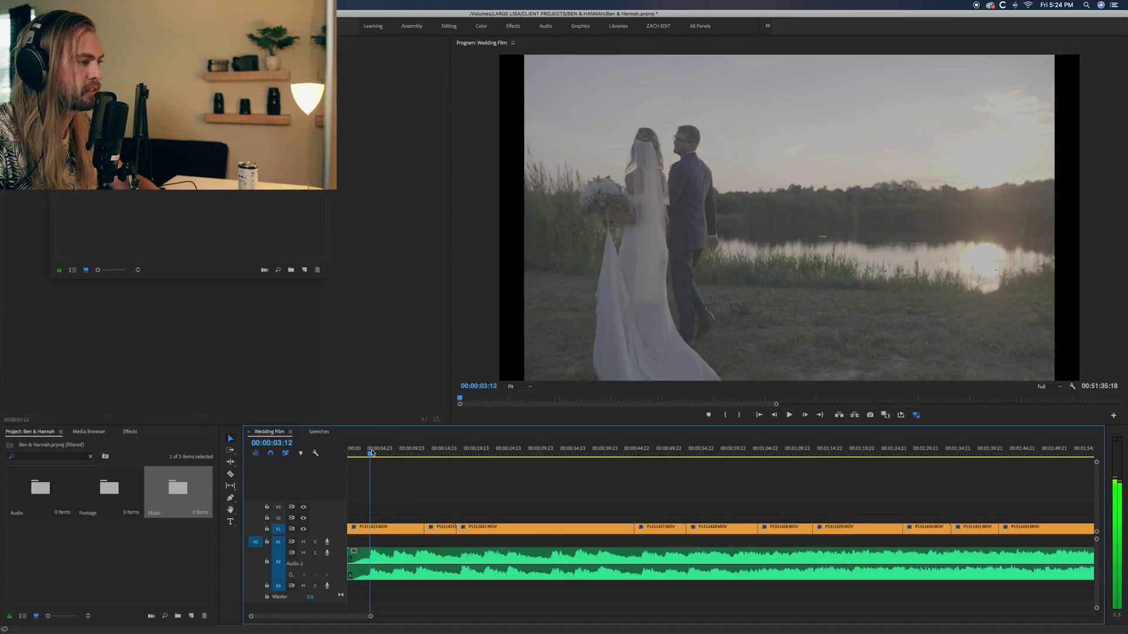
left_click(371, 528)
key("v")
left_click(364, 529)
key("Delete")
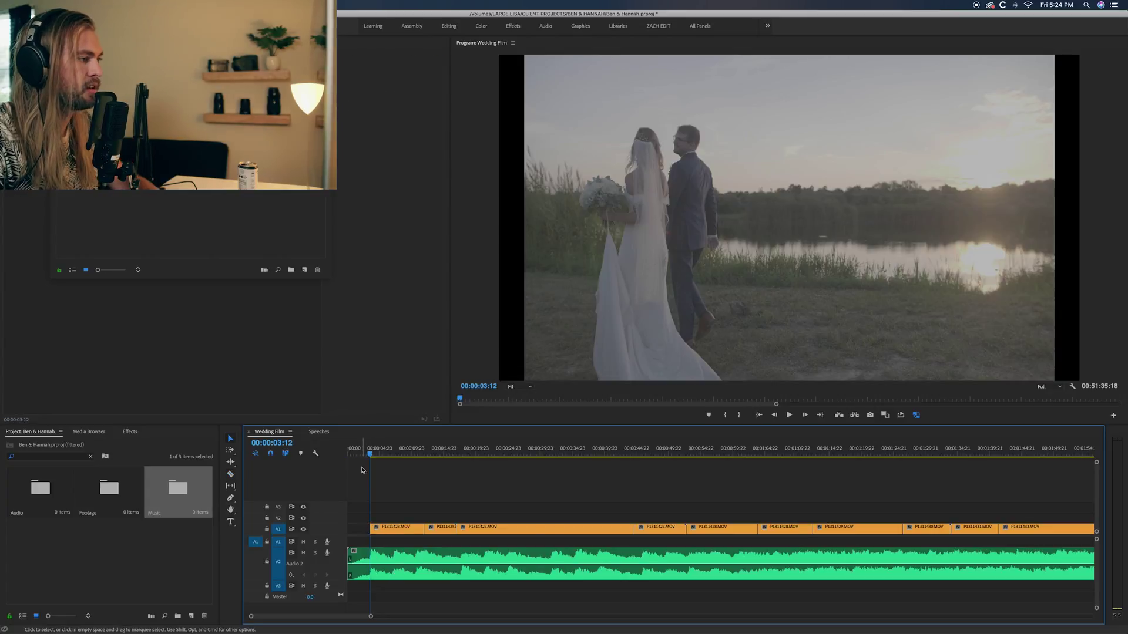
left_click(362, 450)
key("space")
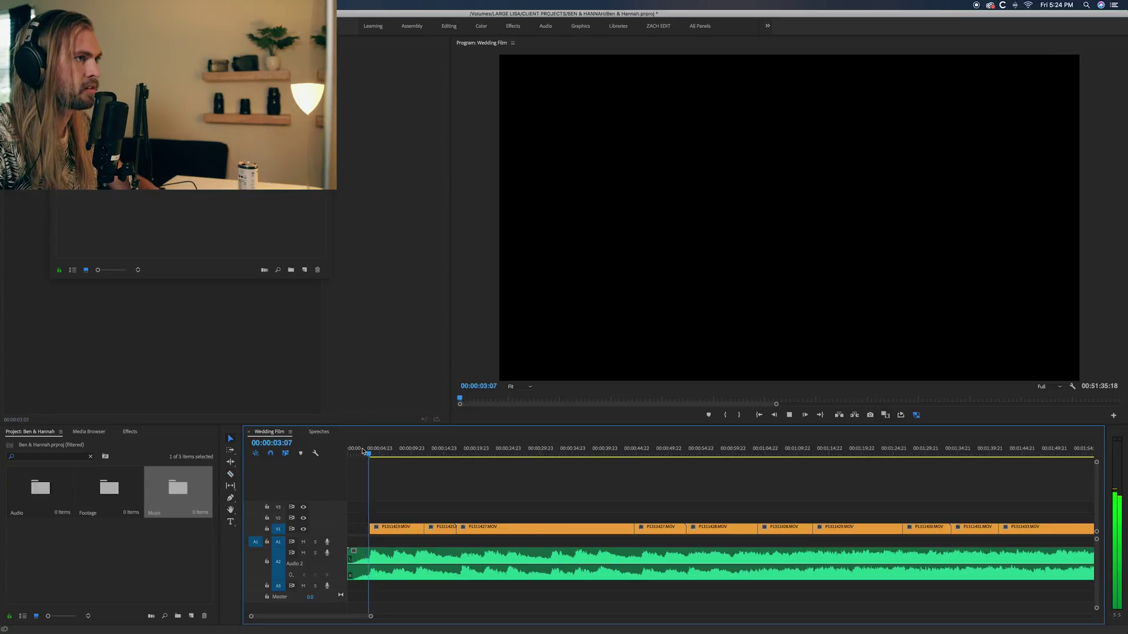
key("space")
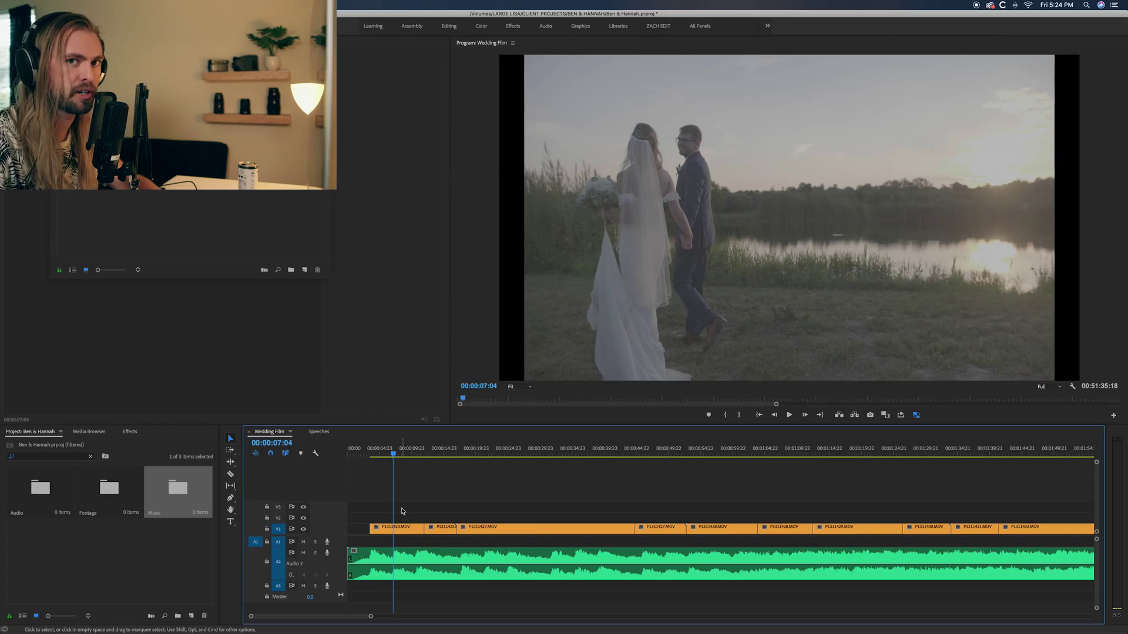
- Review the timing of the later section and save the Ben & Hannah project
key("space")
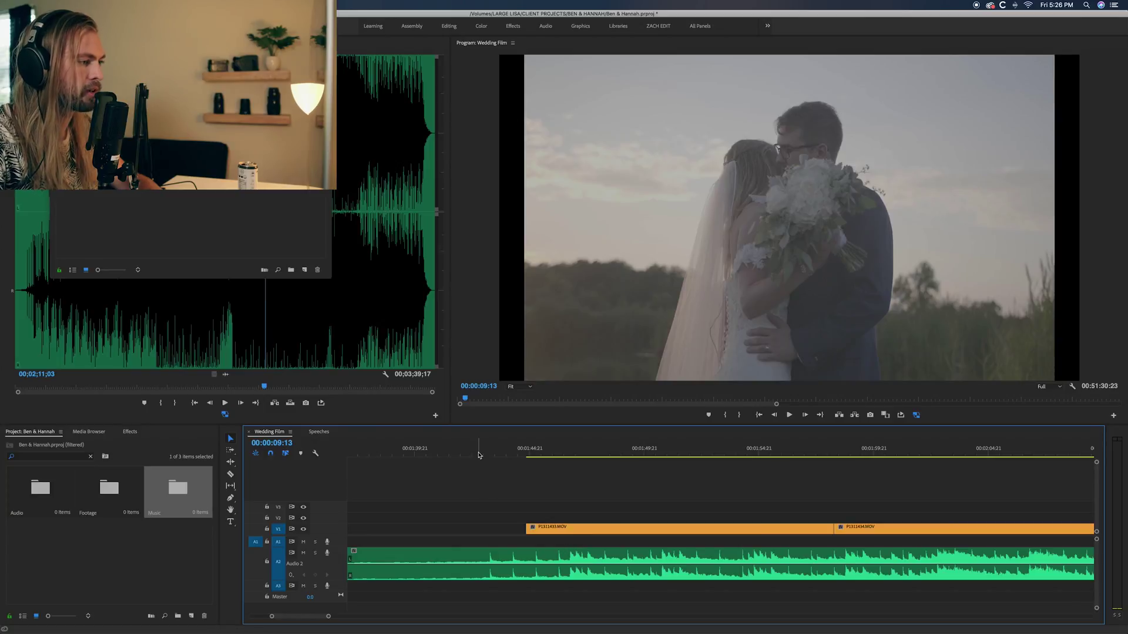
key("space")
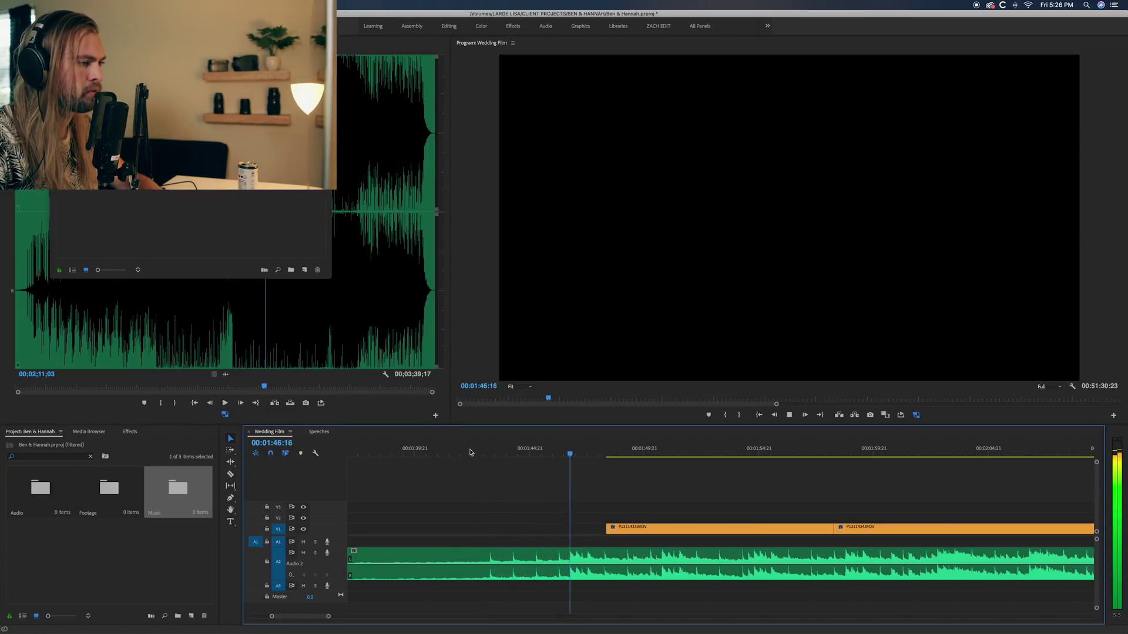
key("space")
key("super+s")
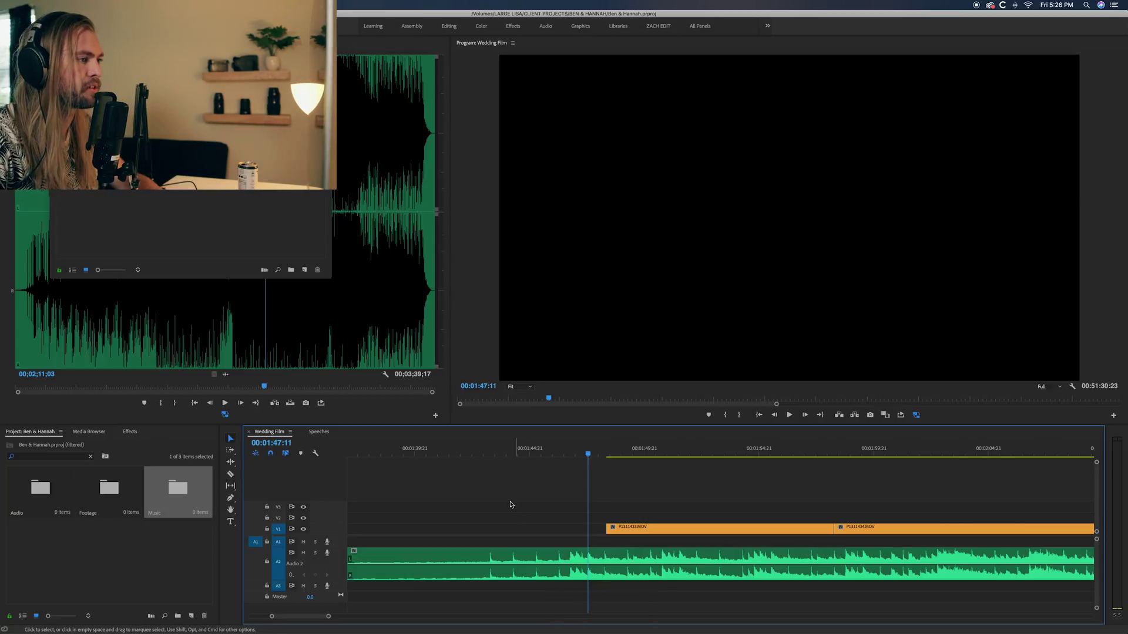
- Trim the V1 clip's start back to the playhead at 00:01:43:03 and replay it
left_click(489, 453)
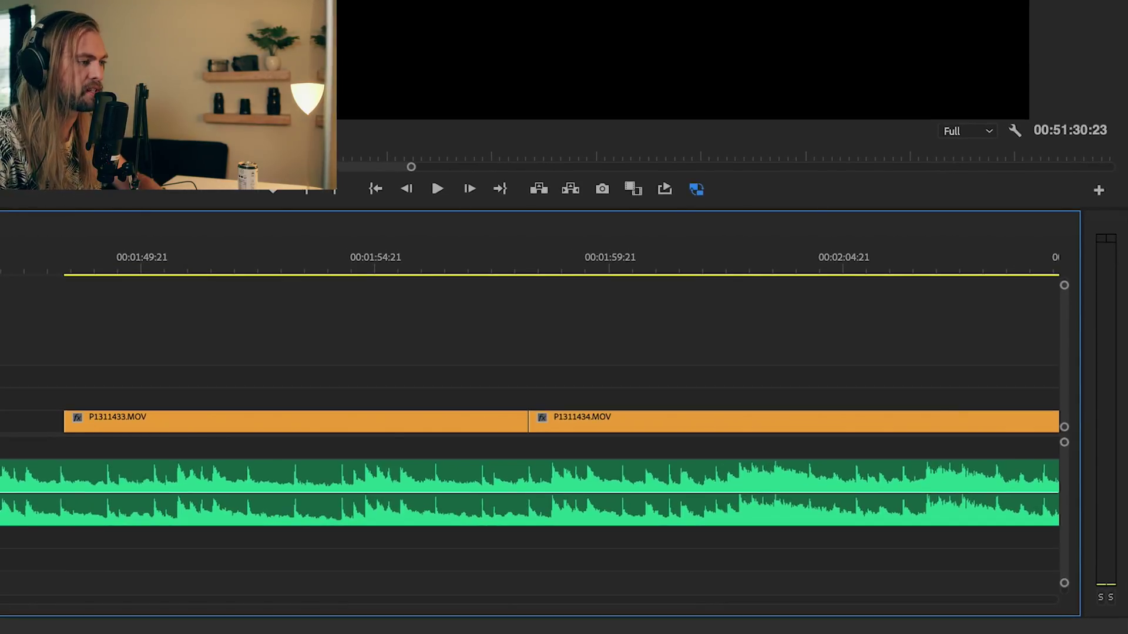
key("space")
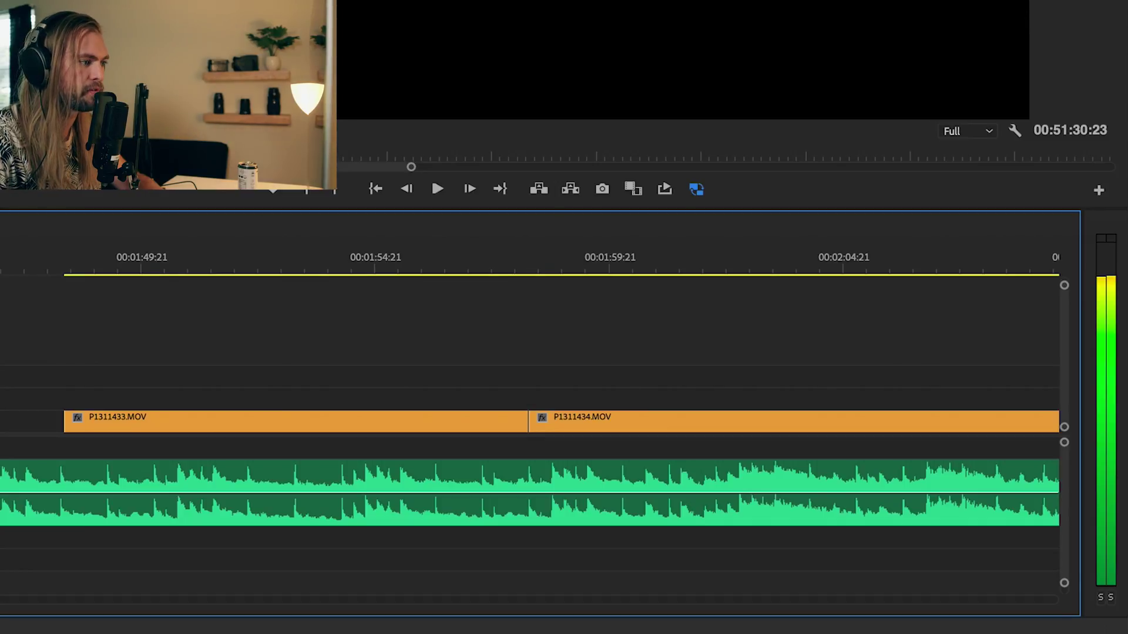
key("space")
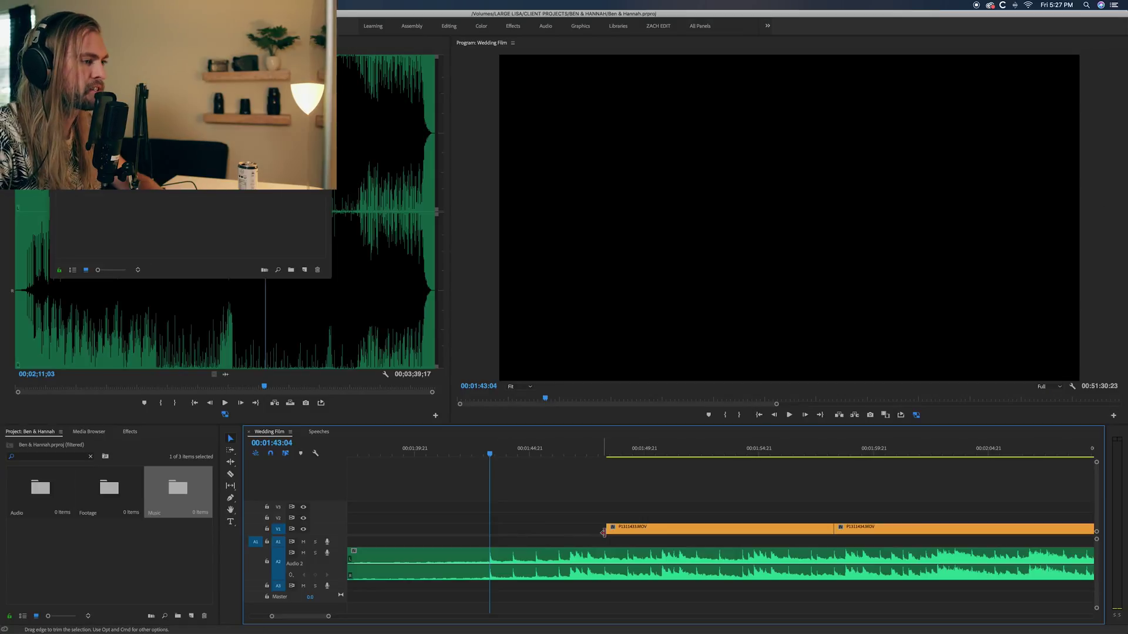
left_click_drag(603, 533, 490, 531)
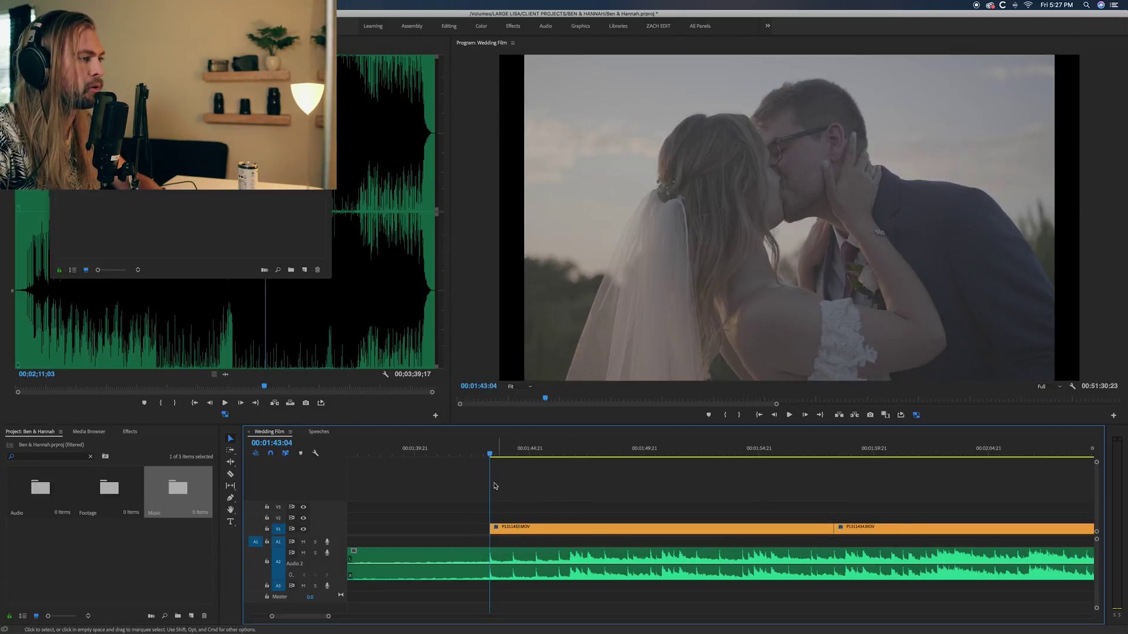
left_click(483, 454)
key("space")
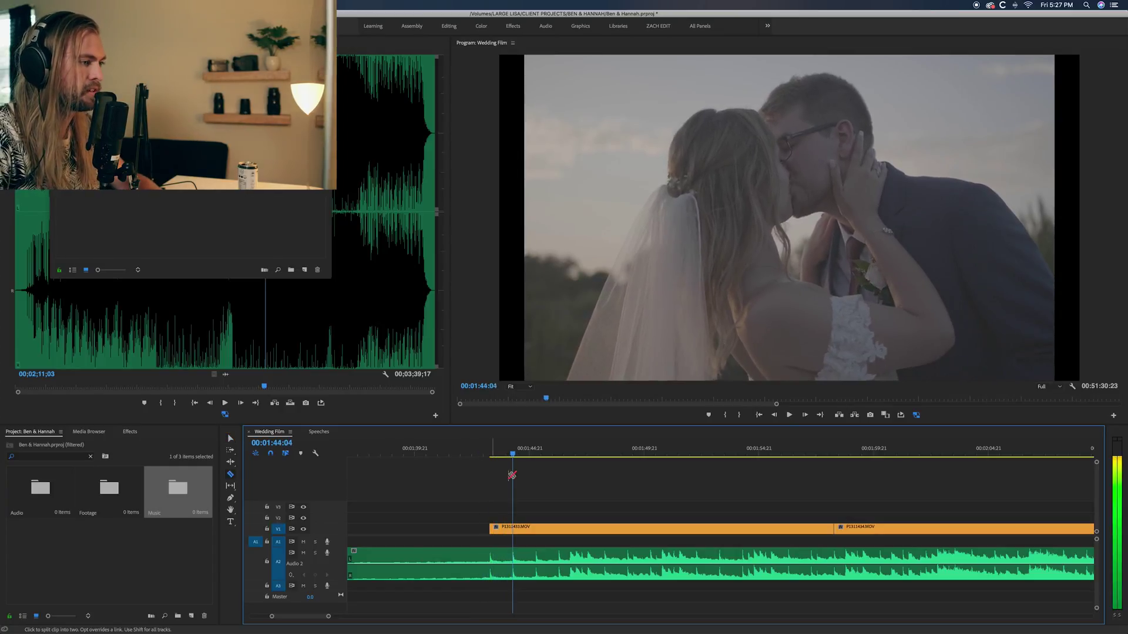
- Cut the clips at two beats, delete the extra pieces, and ripple delete both gaps
key("v")
left_click(558, 528)
key("Delete")
right_click(534, 530)
left_click(566, 538)
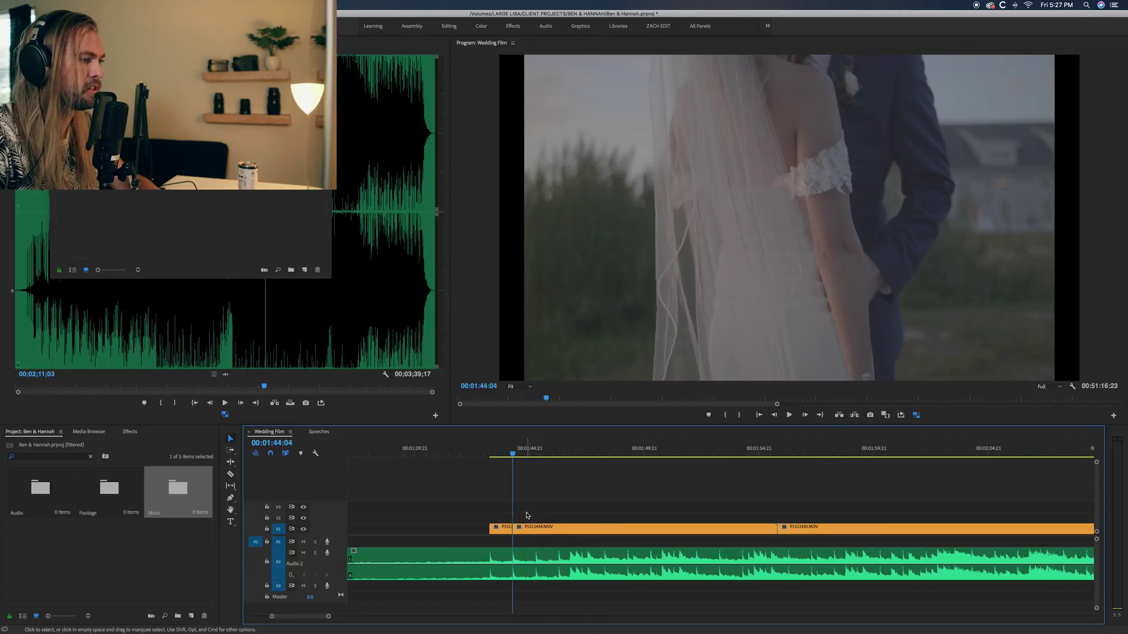
key("space")
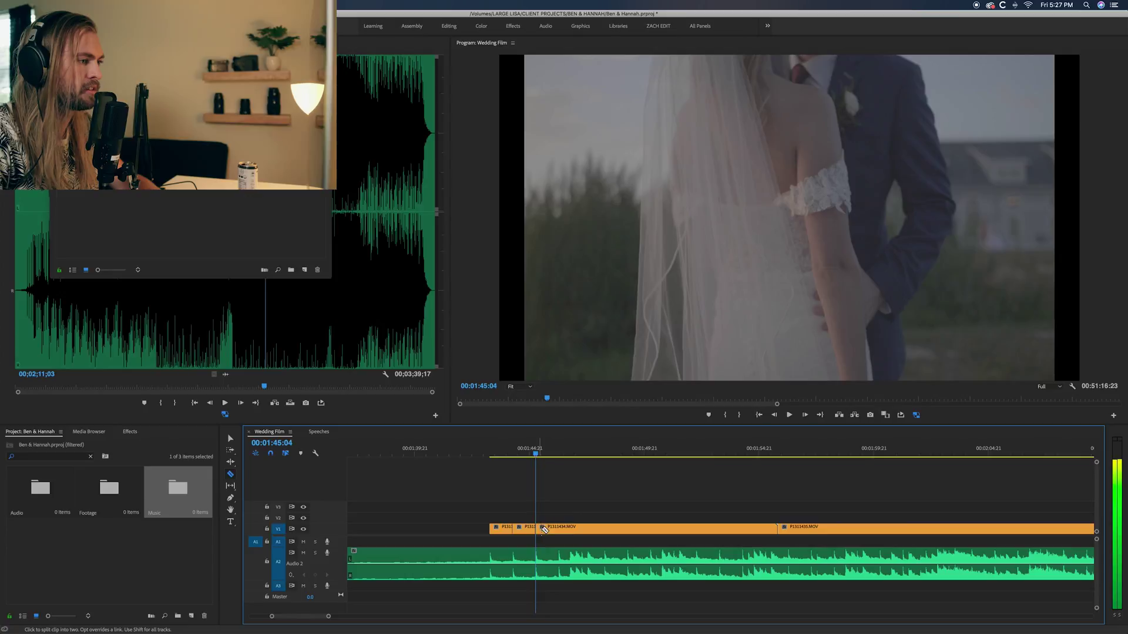
key("v")
left_click(571, 529)
key("Delete")
right_click(571, 530)
left_click(602, 541)
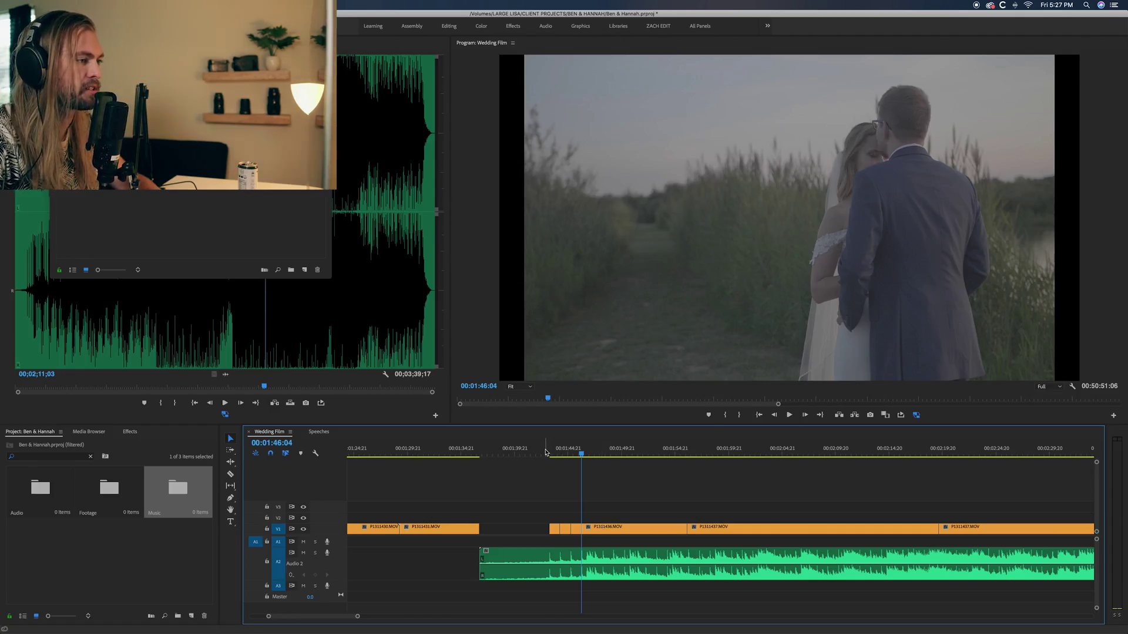
left_click(545, 452)
key("space")
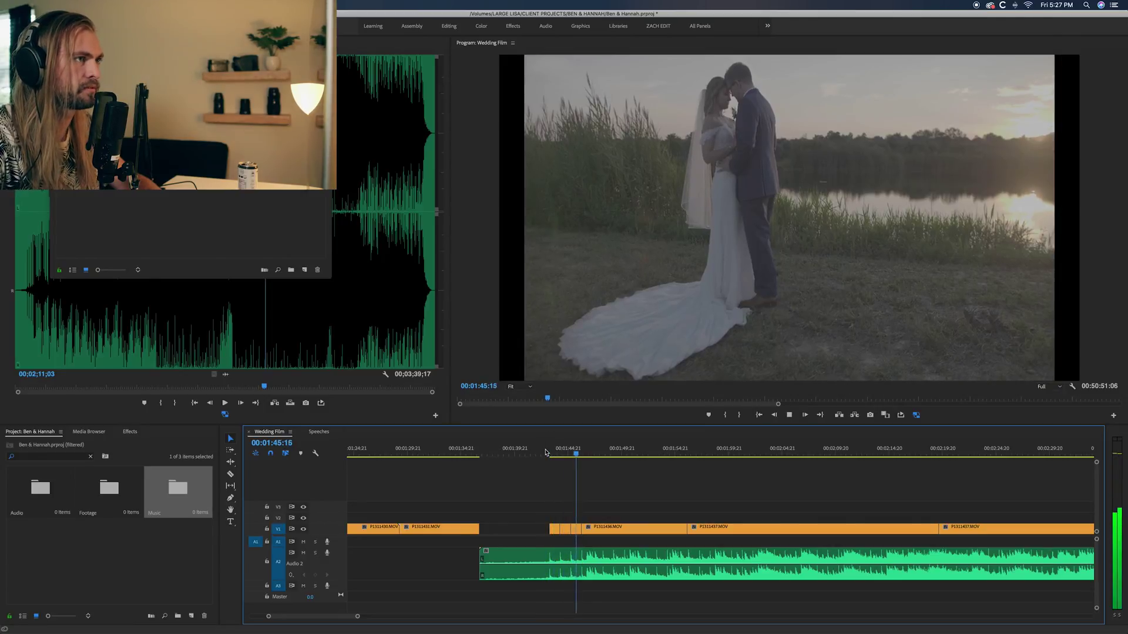
key("space")
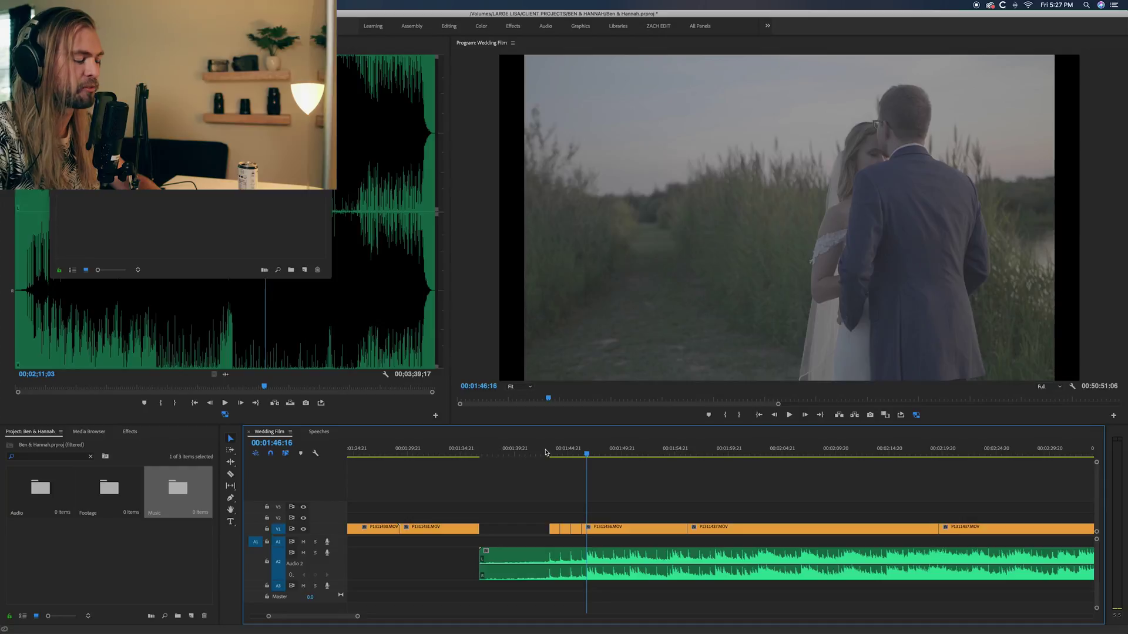
key("equal")
key("equal")
key("equal")
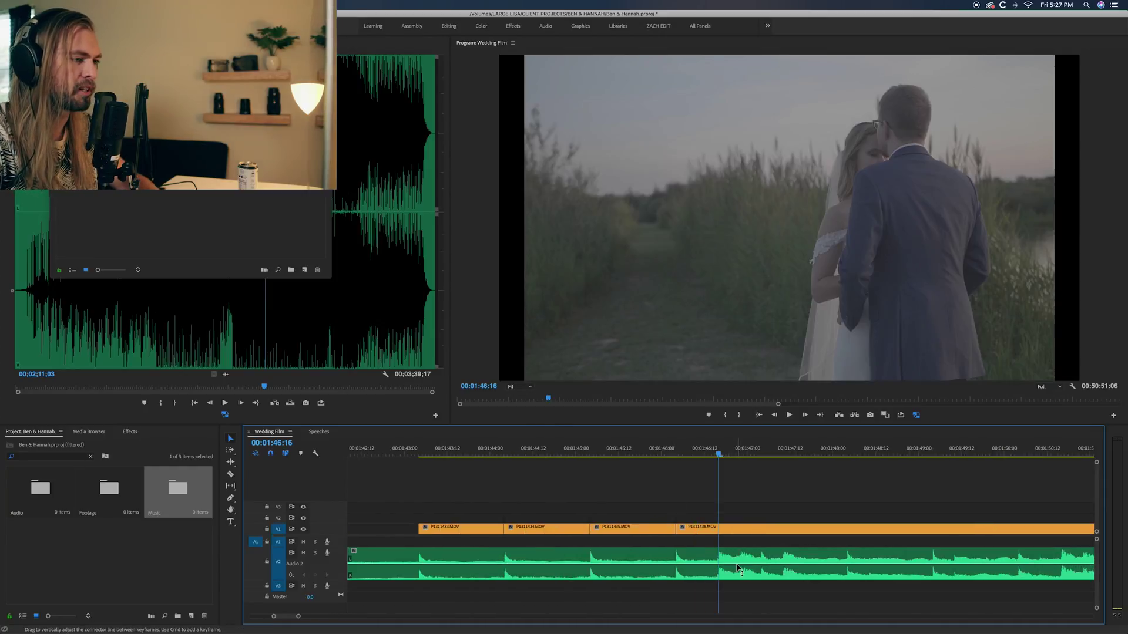
key("minus")
left_click(714, 451)
key("space")
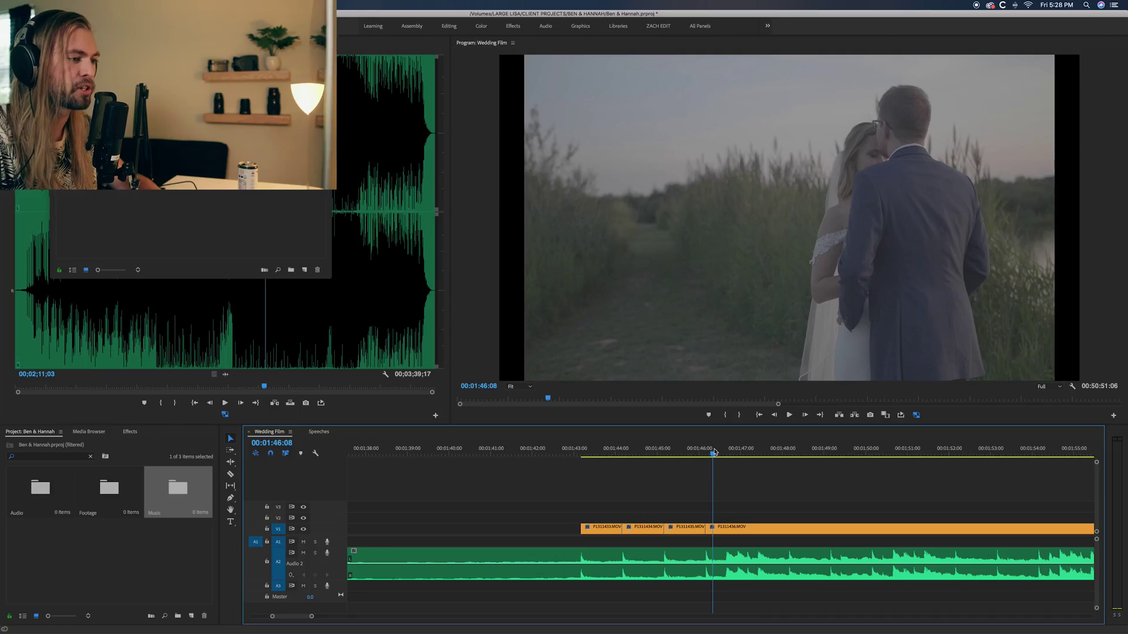
key("space")
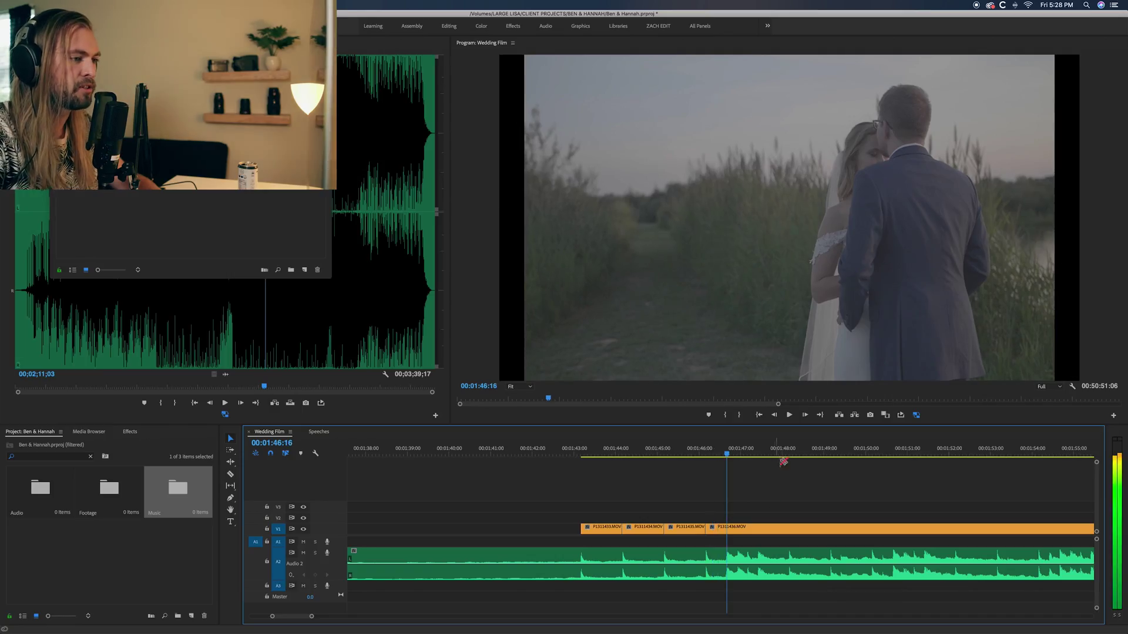
- Split the V1 clip on the beat and set P1311436.MOV's Scale to 110
left_click(728, 530)
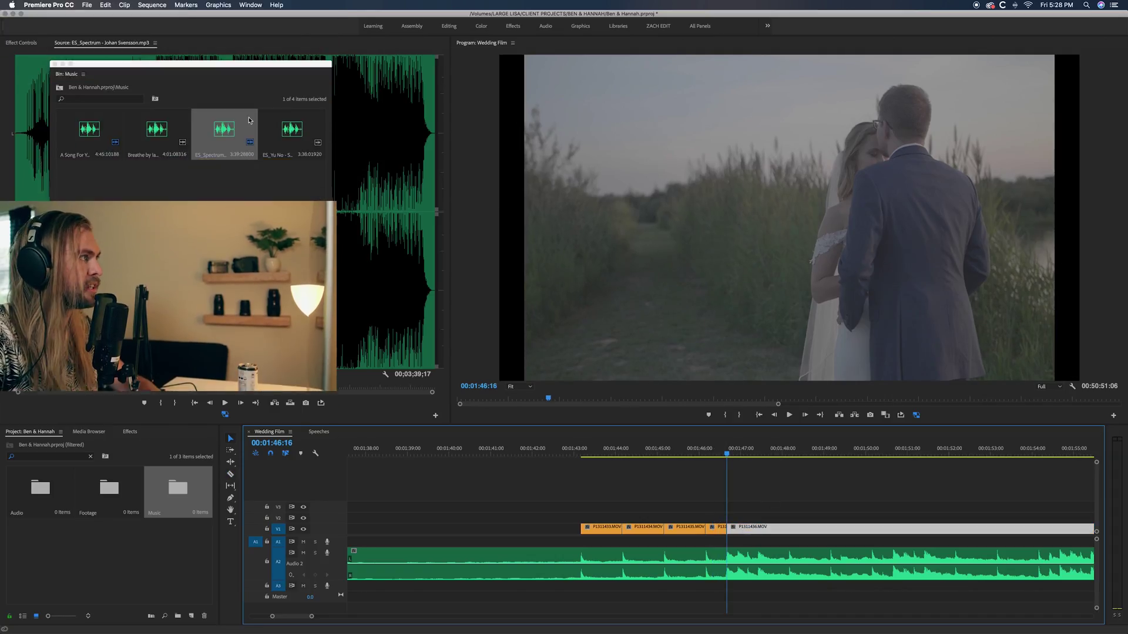
left_click(54, 63)
left_click(168, 97)
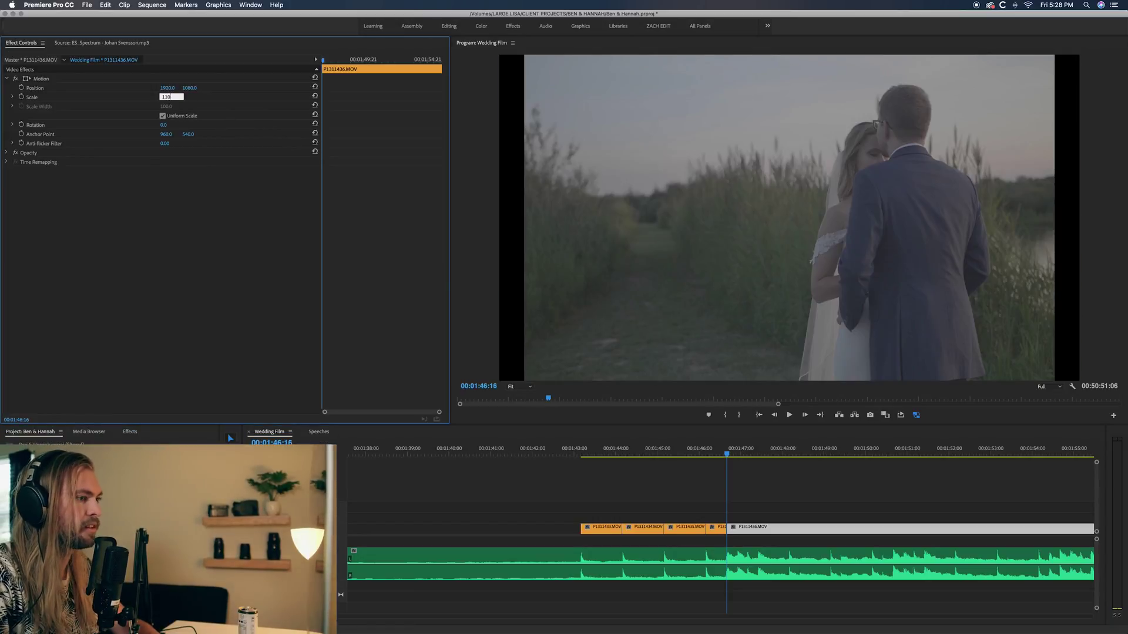
type("110")
key("Return")
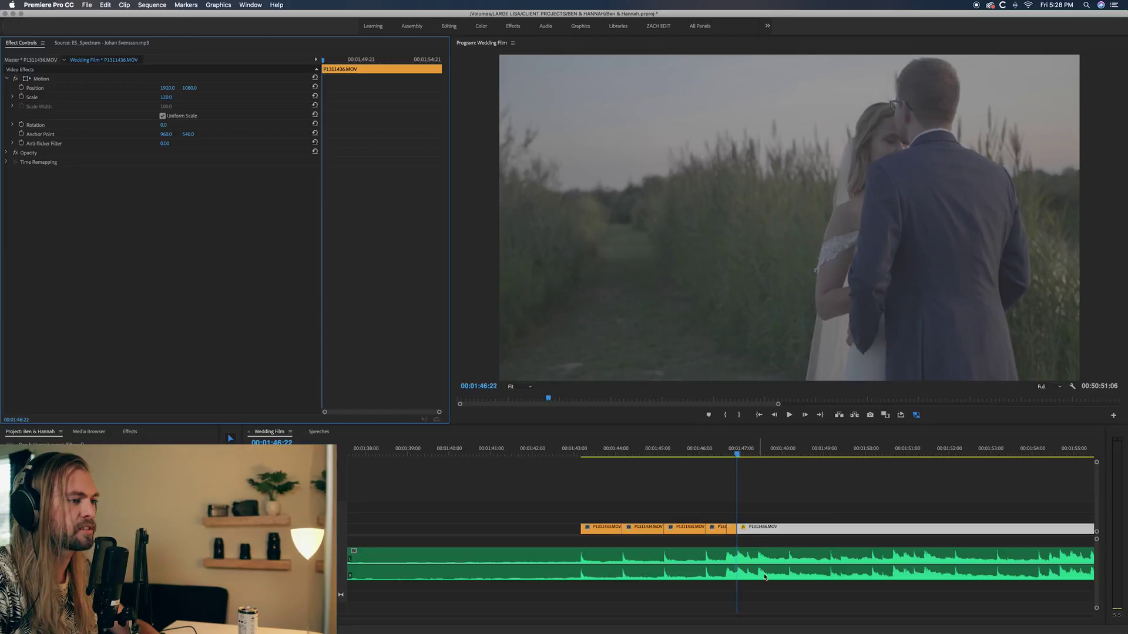
- Deselect the clip and replay the edited section from just before the cut
left_click(764, 519)
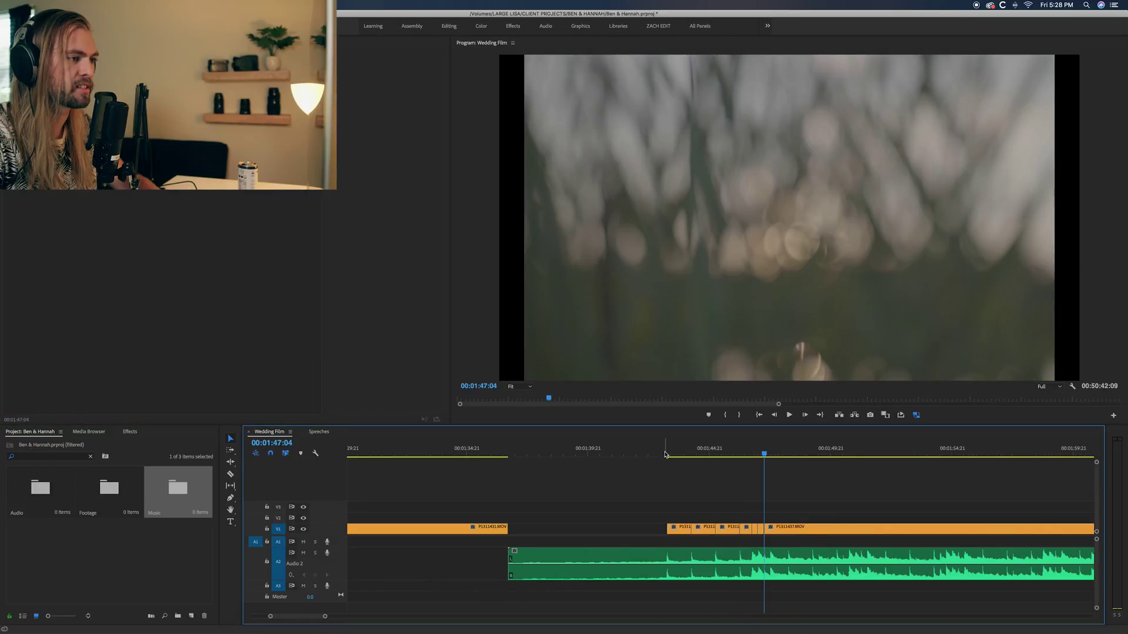
left_click(665, 454)
key("space")
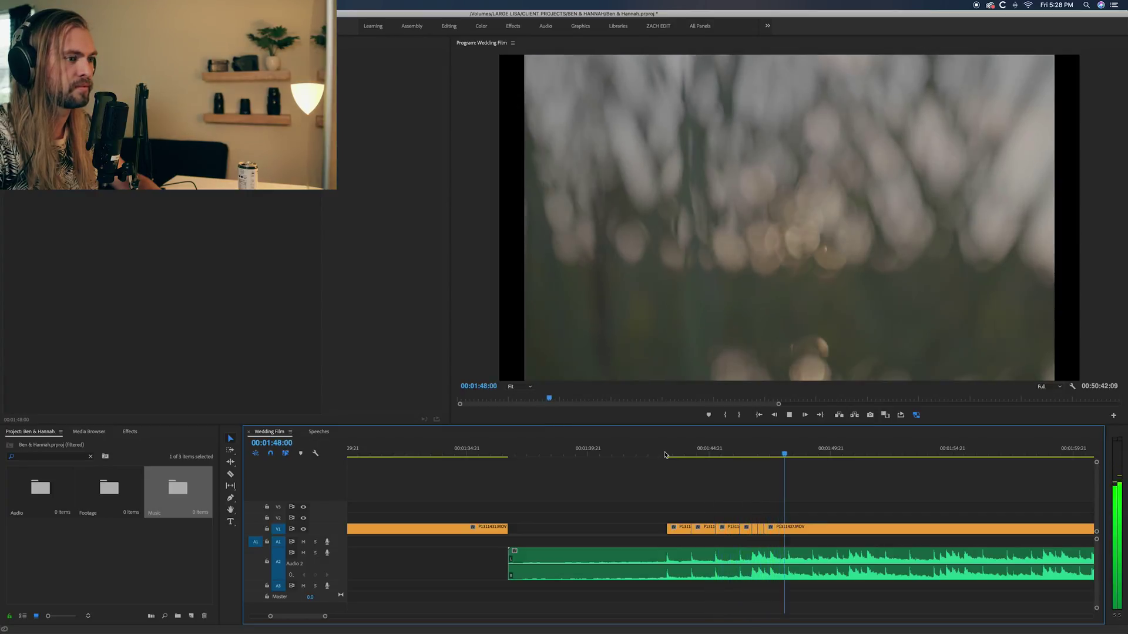
- Stop playback after reviewing the enlarged P1311436.MOV shot
key("space")
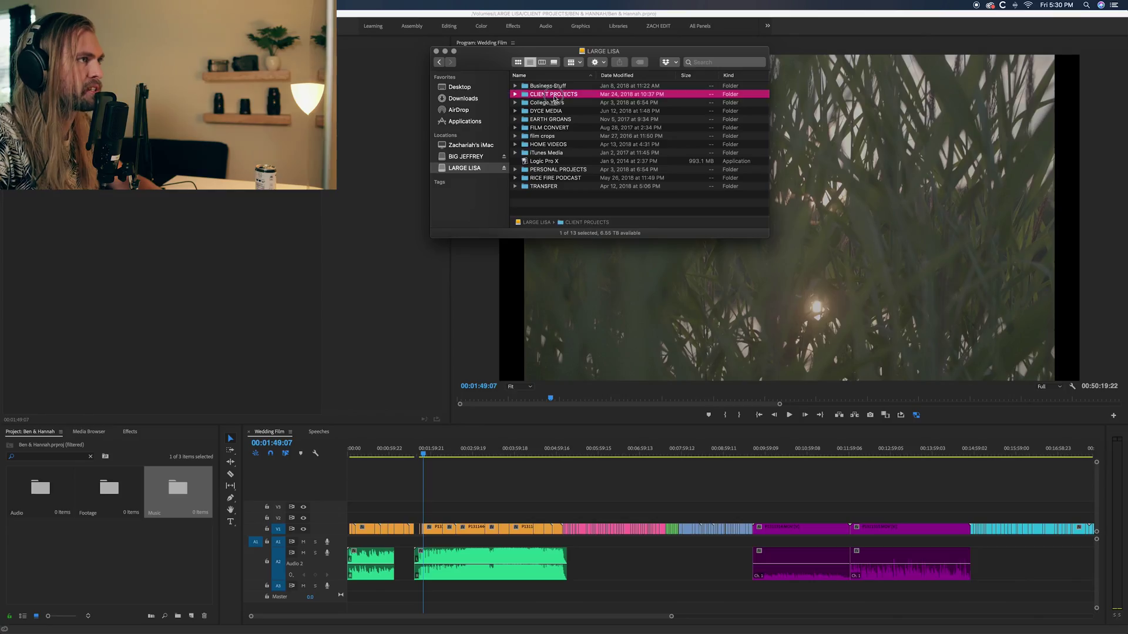
- Open CLIENT PROJECTS, then a past couple's folder, and scroll to their final film
double_click(556, 95)
double_click(557, 154)
scroll(565, 175, "down", 1)
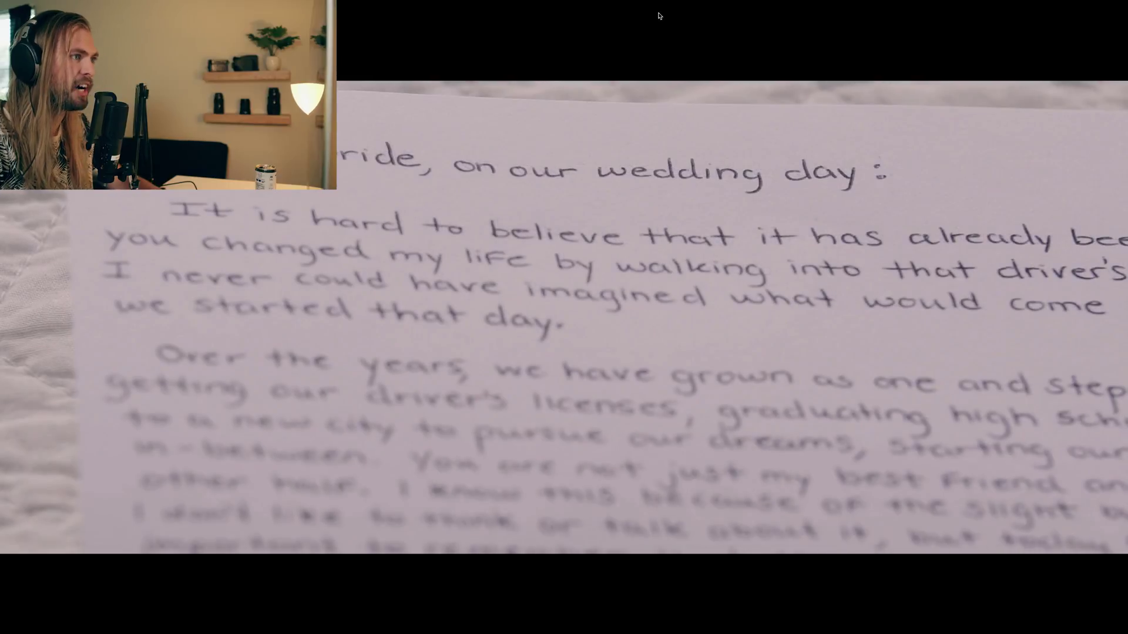
- Exit full screen and pause the wedding film at 00:18
key("space")
key("Escape")
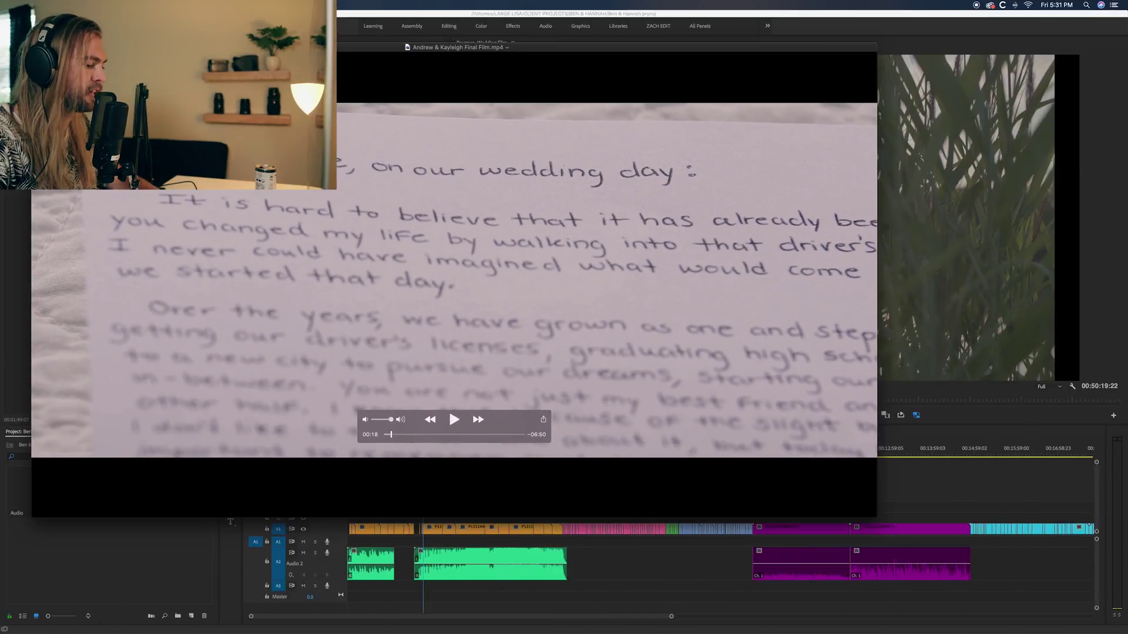